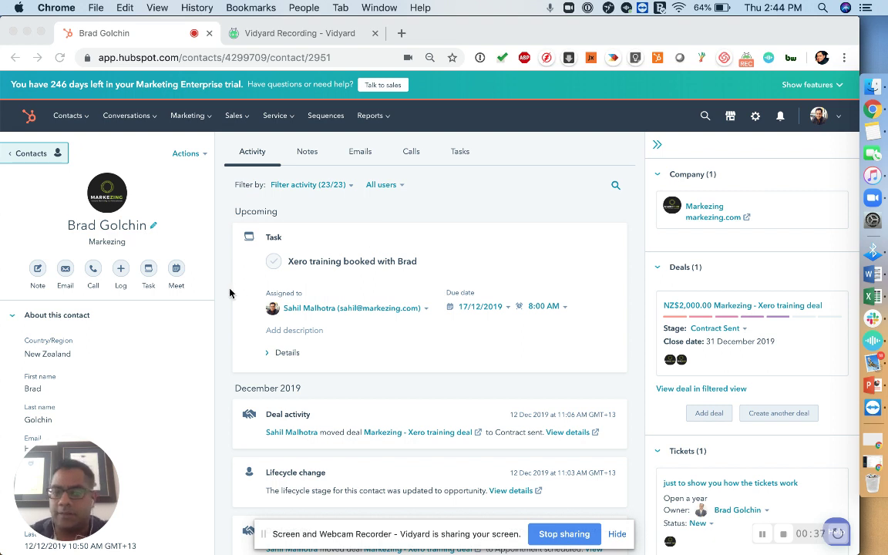
Draft a note reading 'This is a test note' and @-mention the contact from the suggestions.
scroll(231, 289, "down", 2)
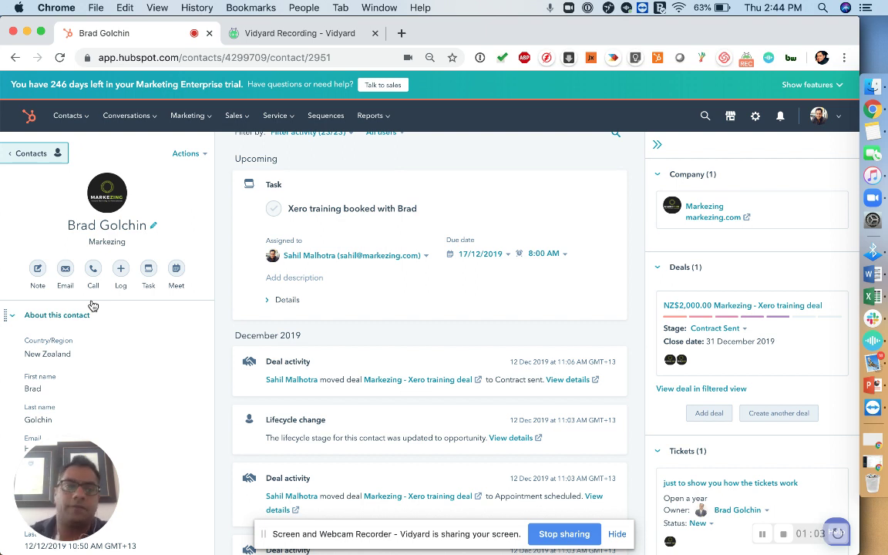
left_click(38, 270)
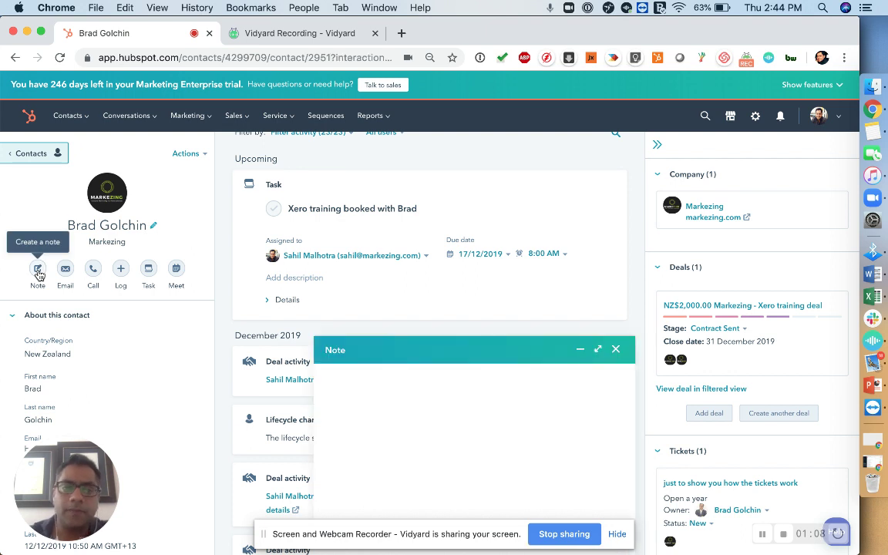
scroll(540, 304, "down", 2)
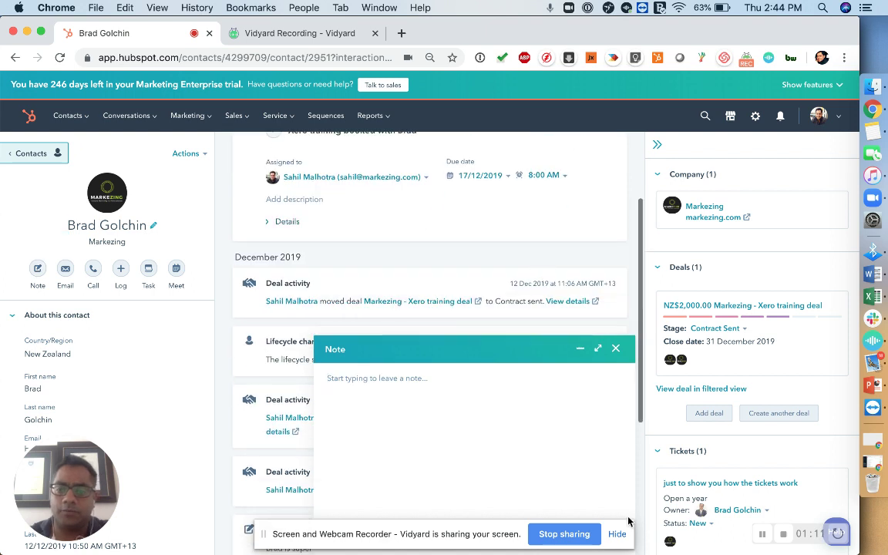
scroll(491, 313, "down", 3)
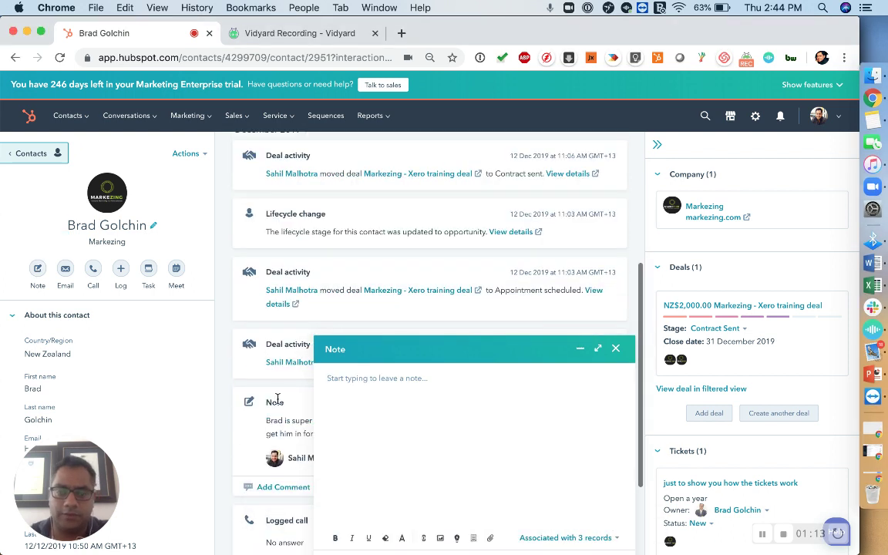
scroll(404, 406, "down", 1)
scroll(404, 406, "down", 1)
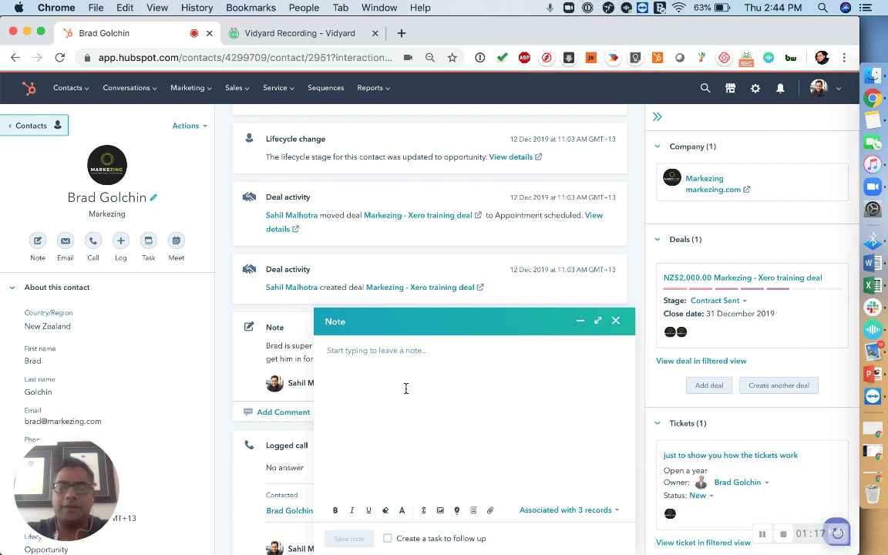
type("This ")
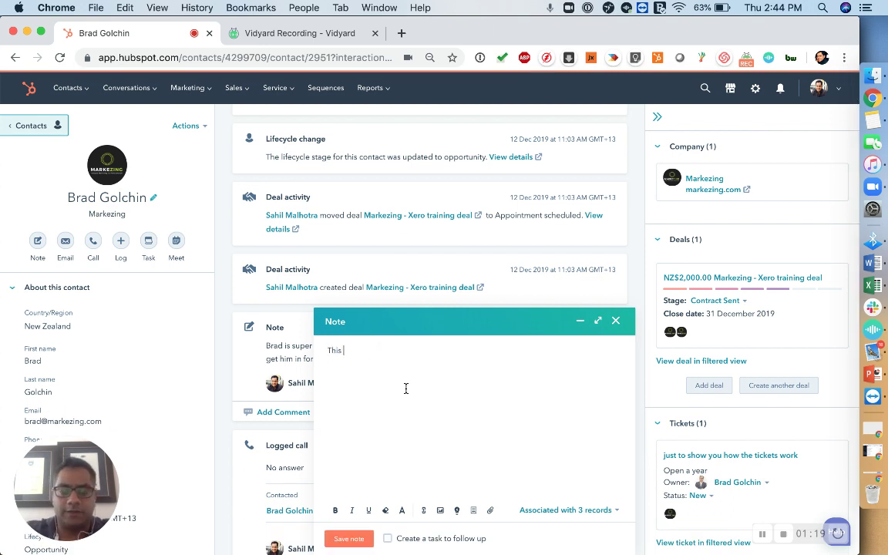
type("is a test note ")
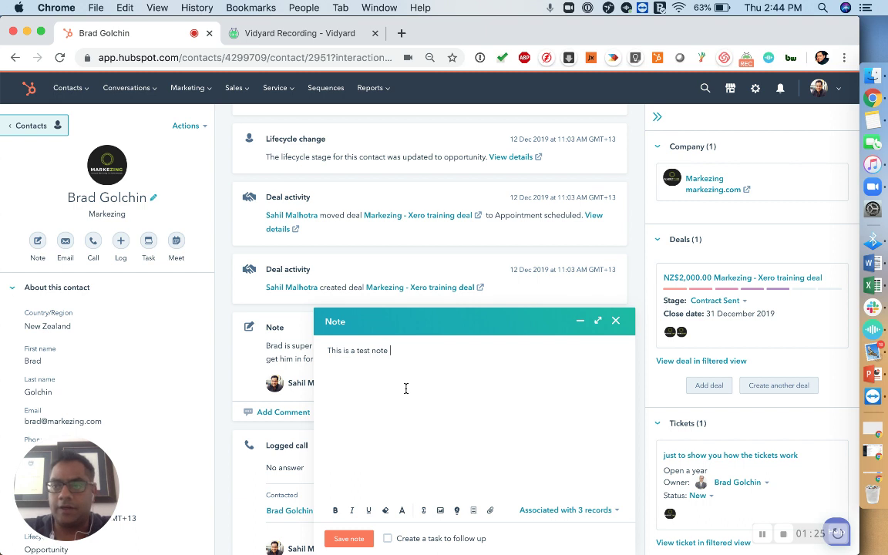
type("@brad")
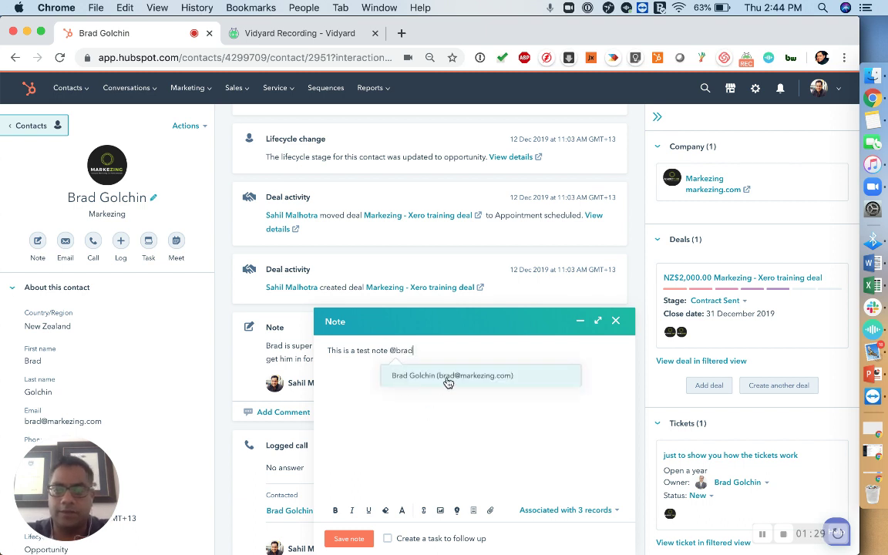
left_click(447, 376)
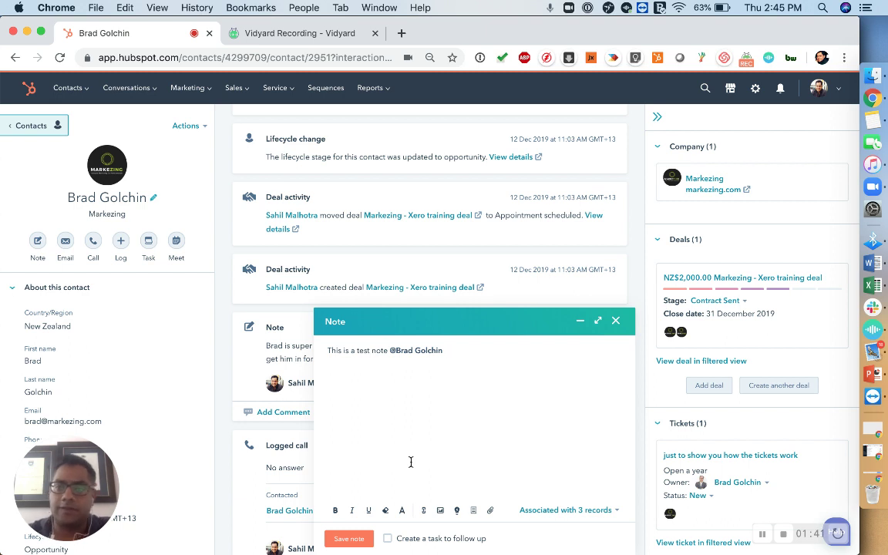
Save the test note with a follow-up task due 17/12/2019, 8:00 AM.
left_click(389, 541)
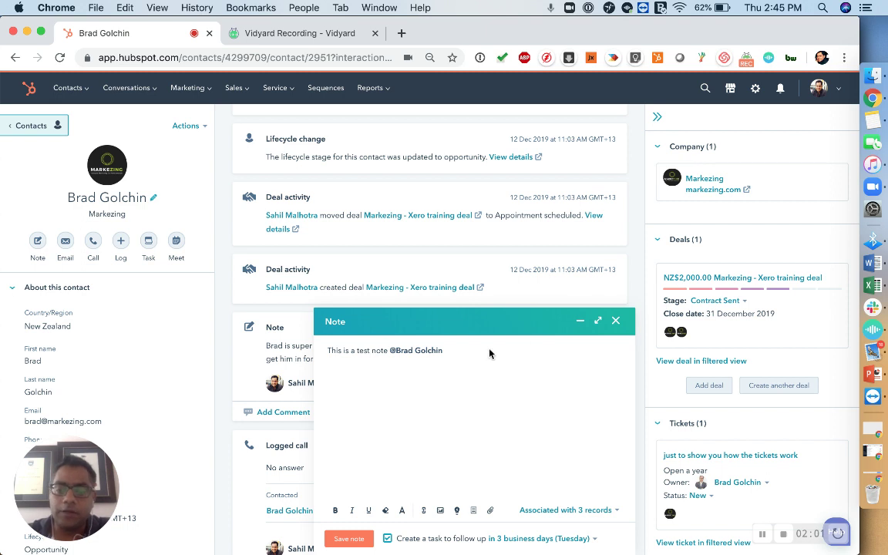
left_click(354, 542)
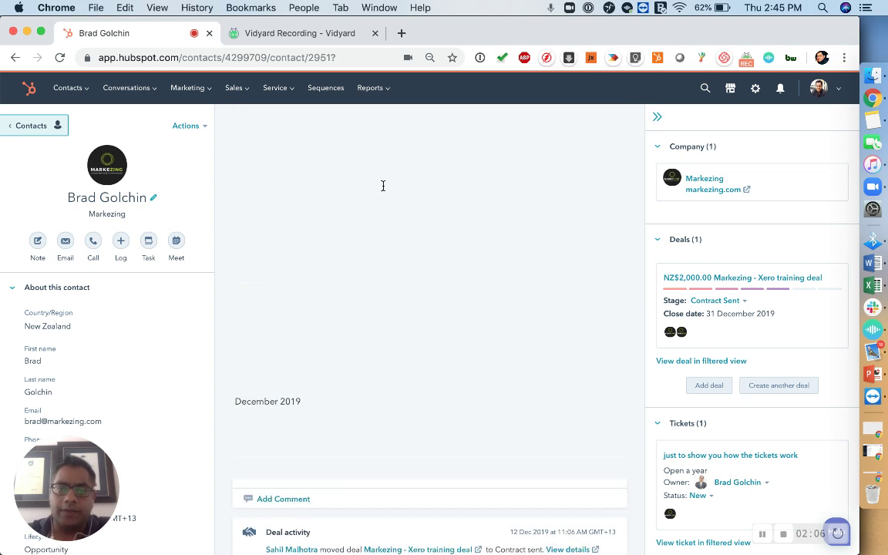
scroll(382, 186, "up", 3)
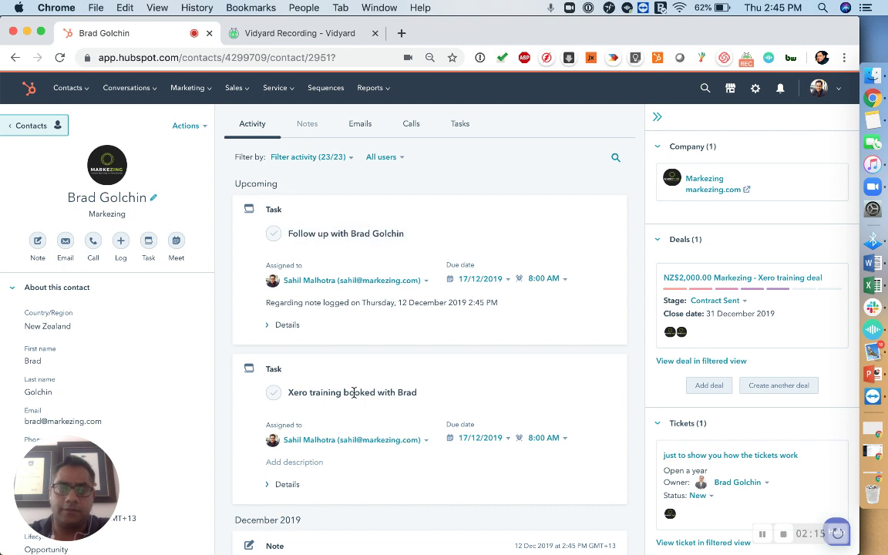
scroll(355, 399, "down", 2)
scroll(355, 405, "down", 1)
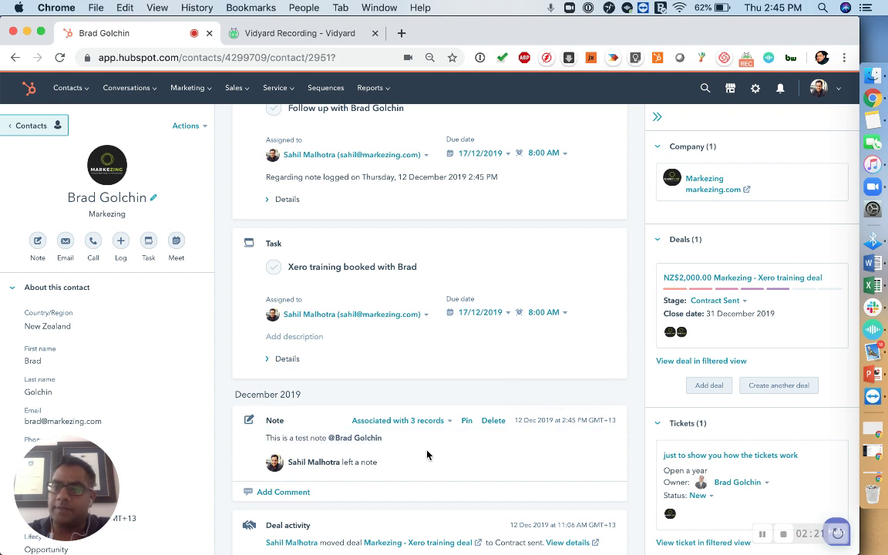
left_click(704, 183)
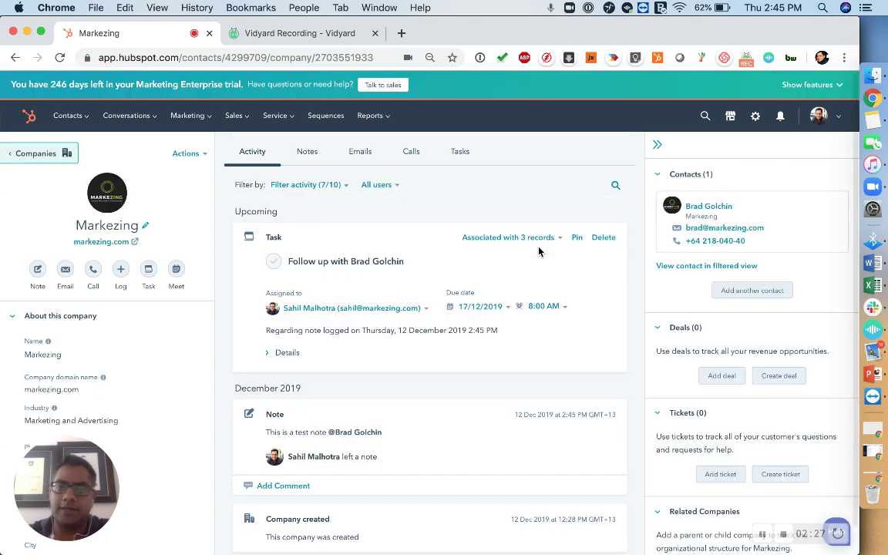
scroll(325, 356, "down", 1)
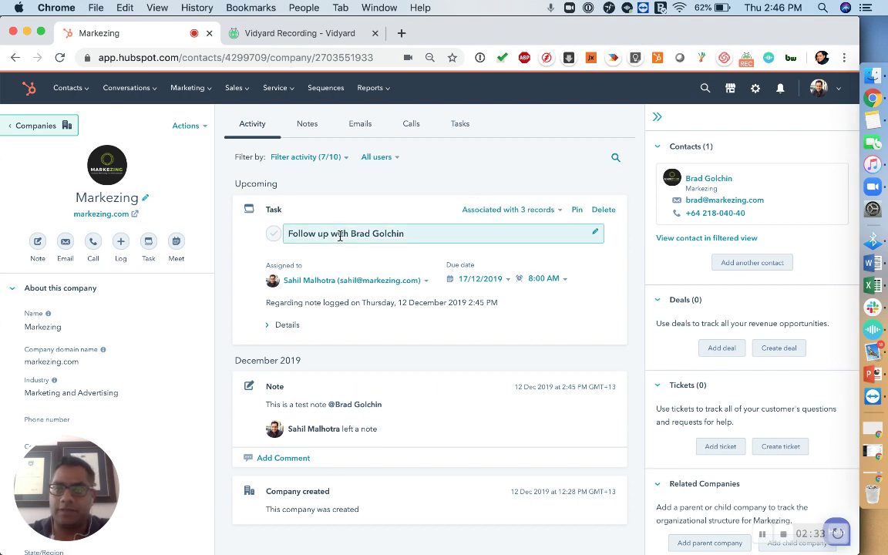
scroll(339, 236, "left", 5)
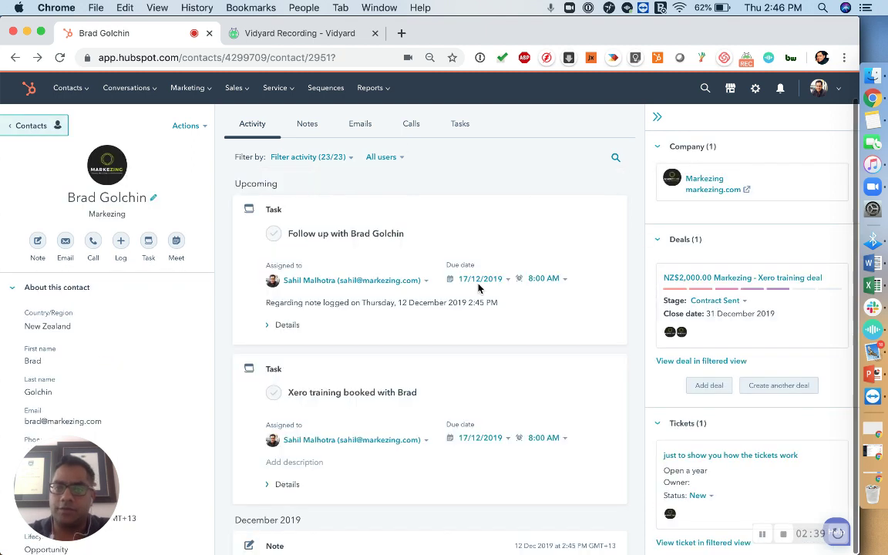
scroll(472, 337, "down", 4)
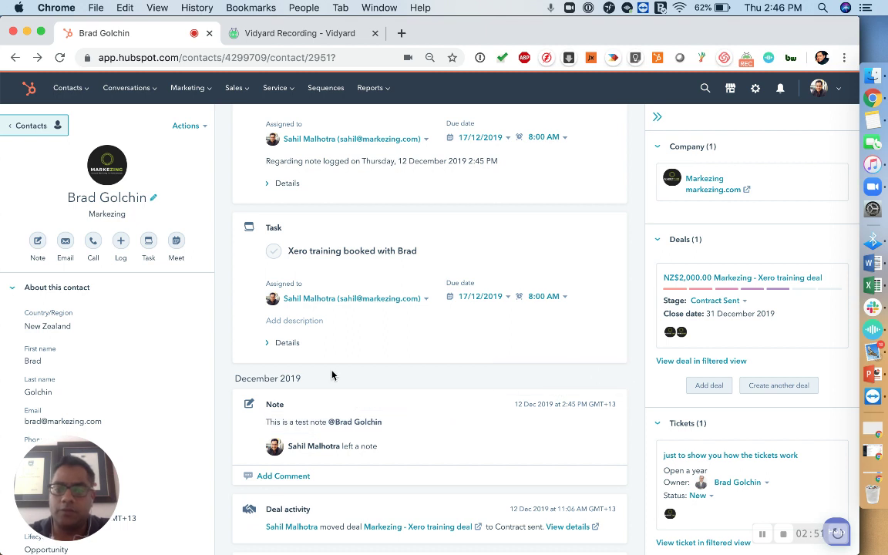
scroll(443, 396, "up", 2)
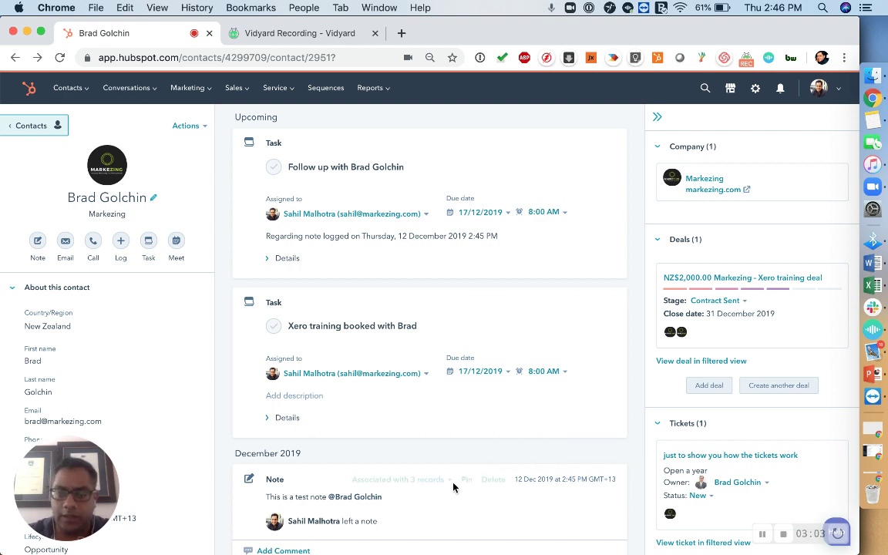
Pin the 'This is a test note' note to the top of the activity timeline.
scroll(462, 485, "down", 2)
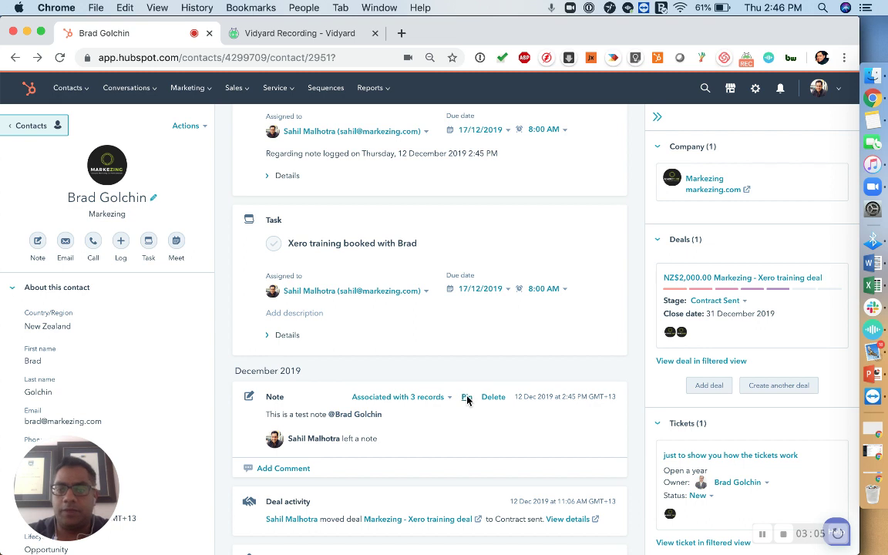
left_click(470, 397)
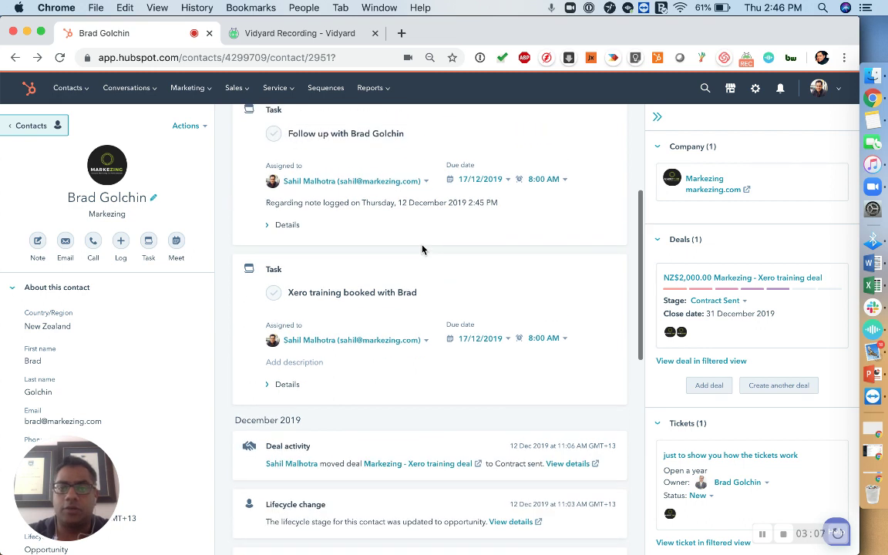
scroll(423, 248, "up", 4)
mouse_move(437, 227)
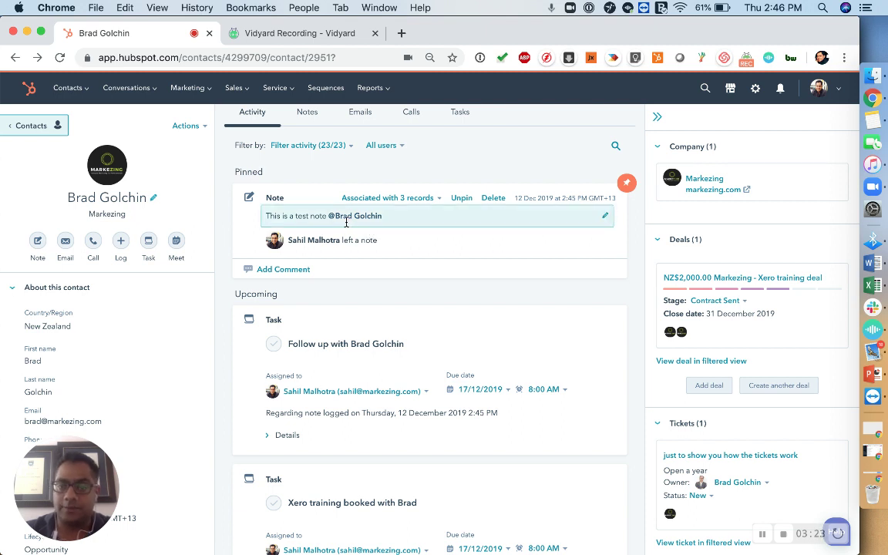
Start a new comment beneath the pinned 'This is a test note' note.
left_click(306, 270)
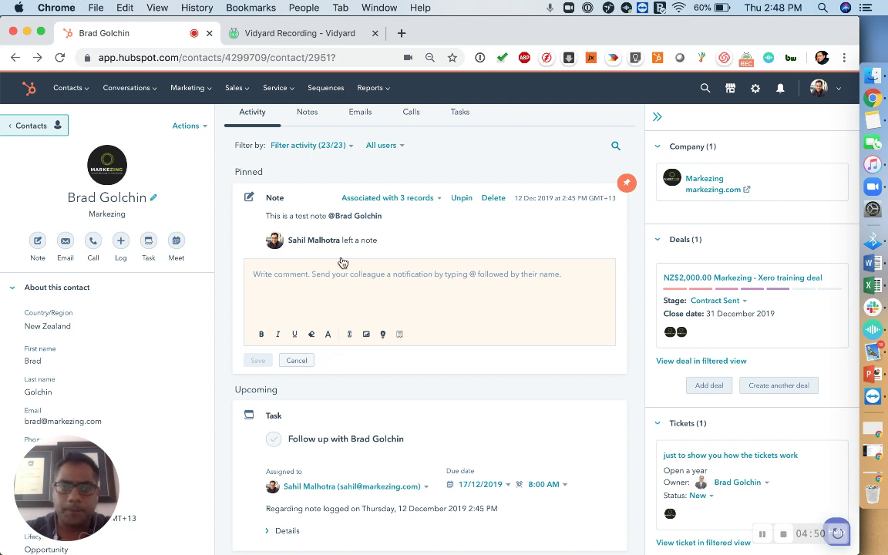
Cancel the empty comment and mark the contact's follow-up task complete.
left_click(297, 360)
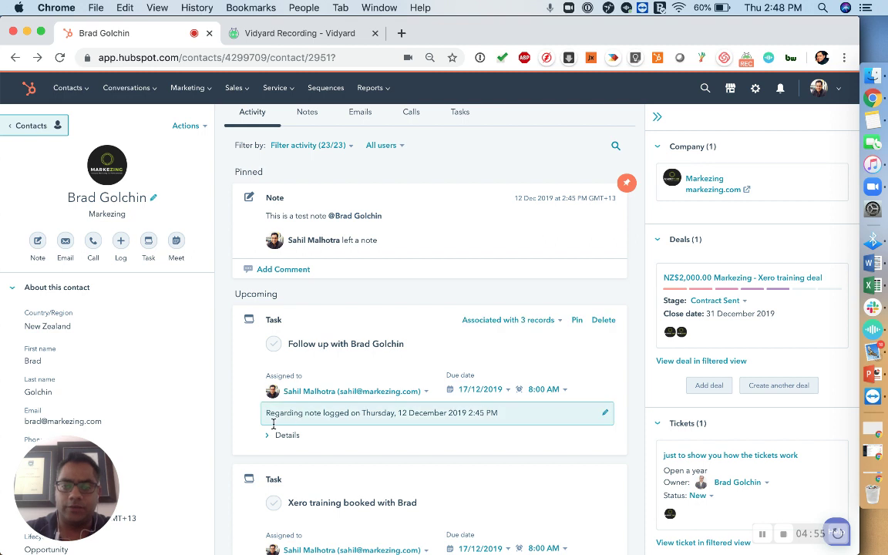
scroll(274, 424, "down", 3)
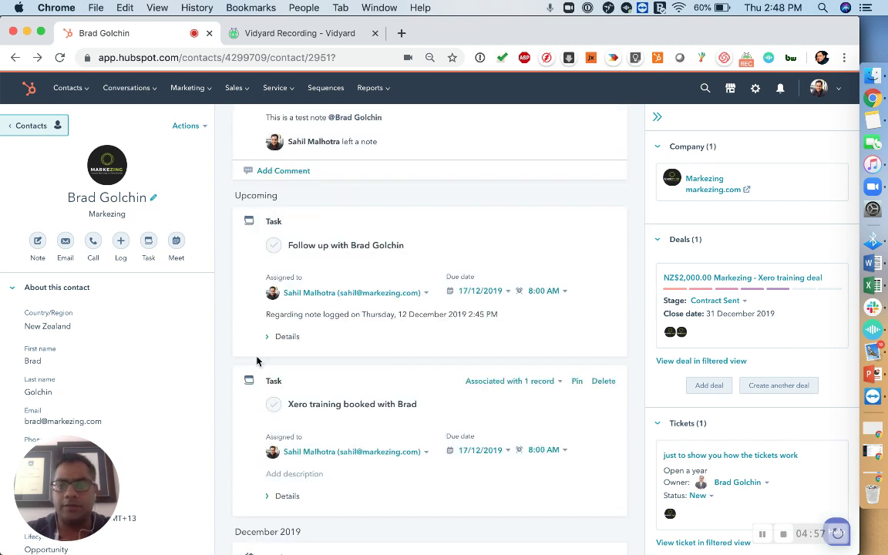
left_click(274, 248)
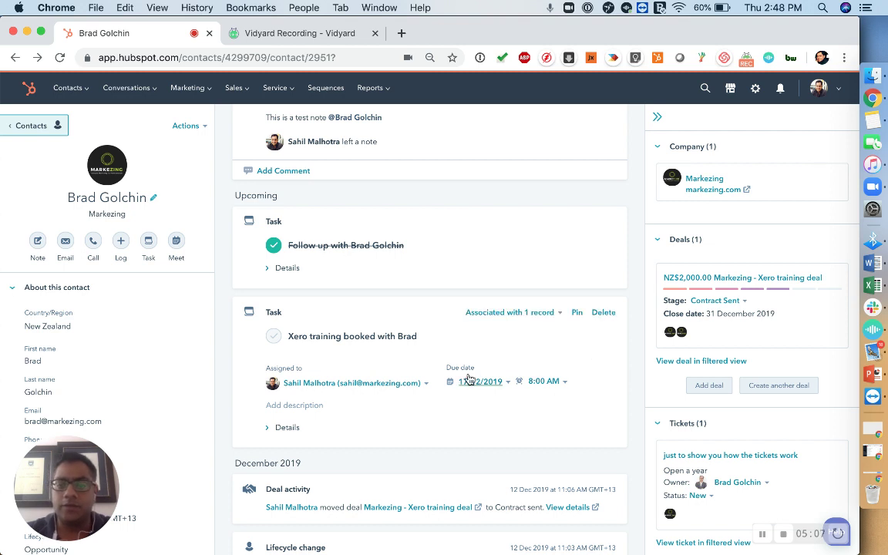
scroll(394, 449, "up", 2)
scroll(395, 449, "up", 1)
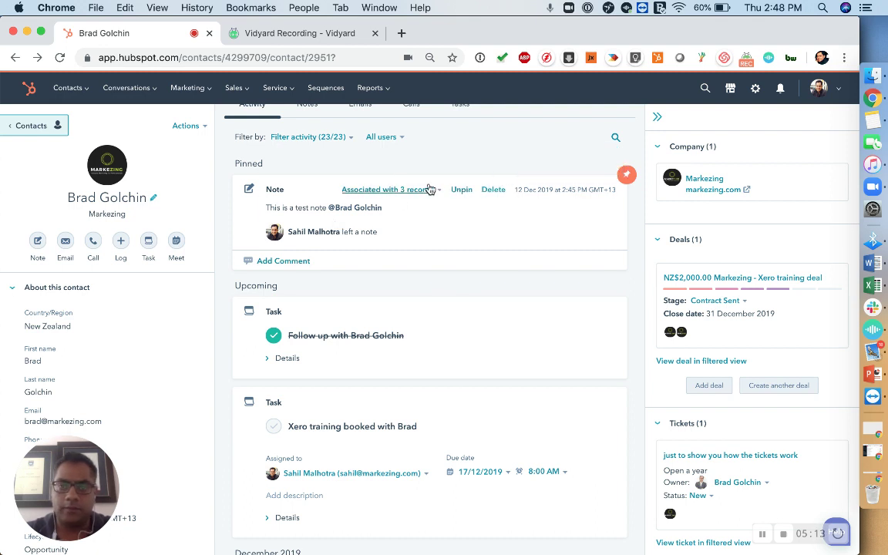
Show the pinned note's associations: the contact, Markezing company and Xero training deal.
left_click(434, 190)
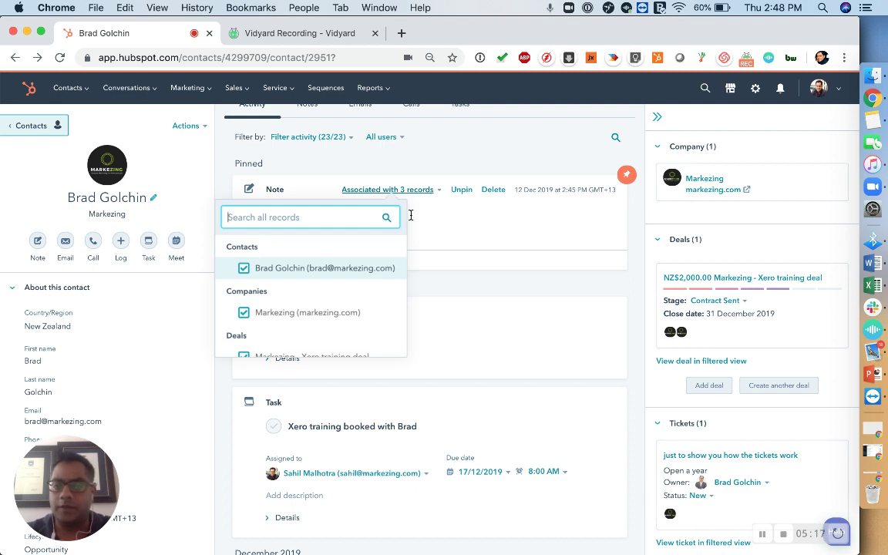
scroll(347, 279, "down", 1)
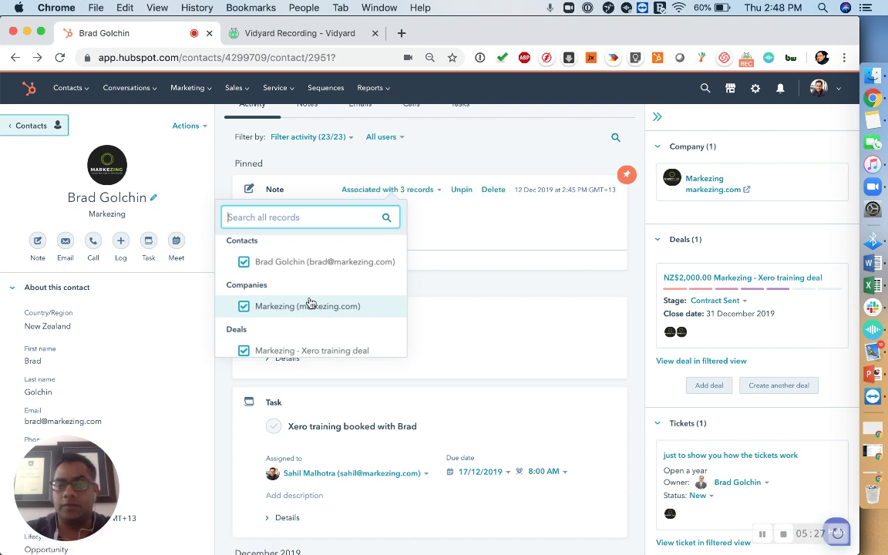
scroll(310, 302, "down", 2)
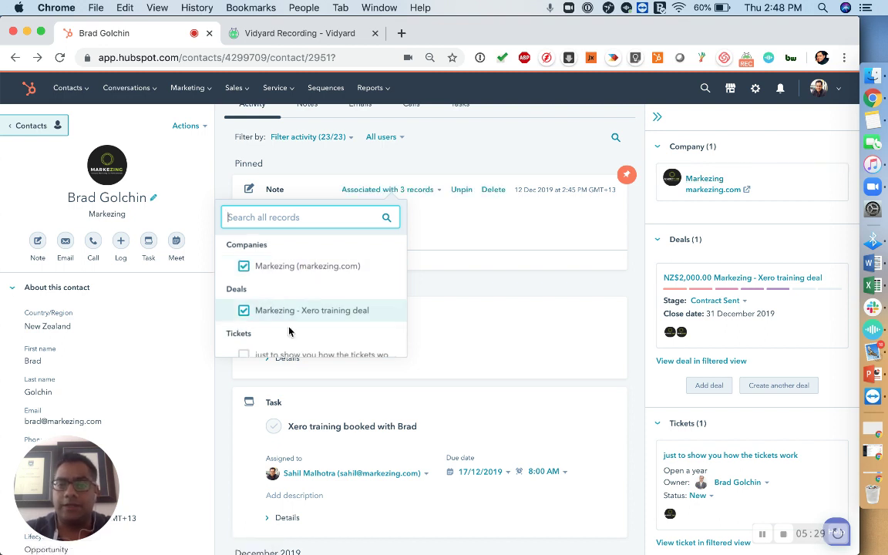
scroll(278, 319, "down", 1)
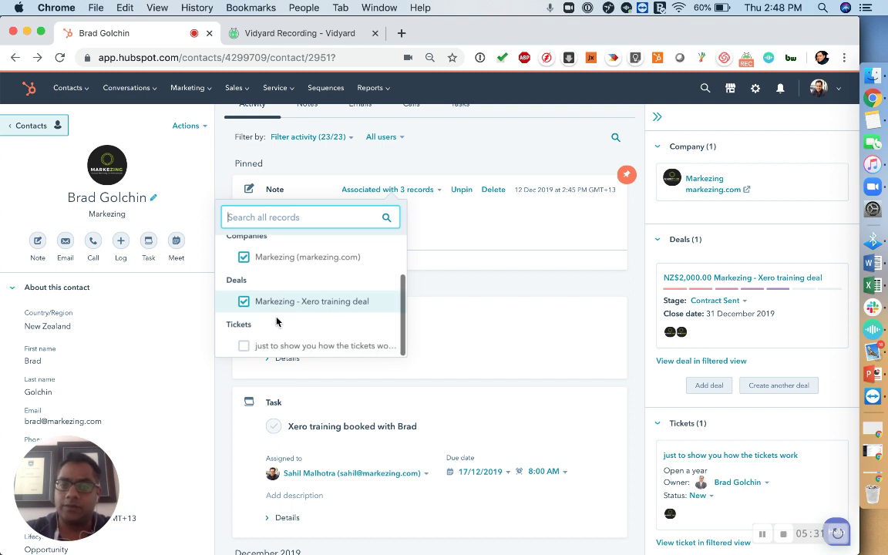